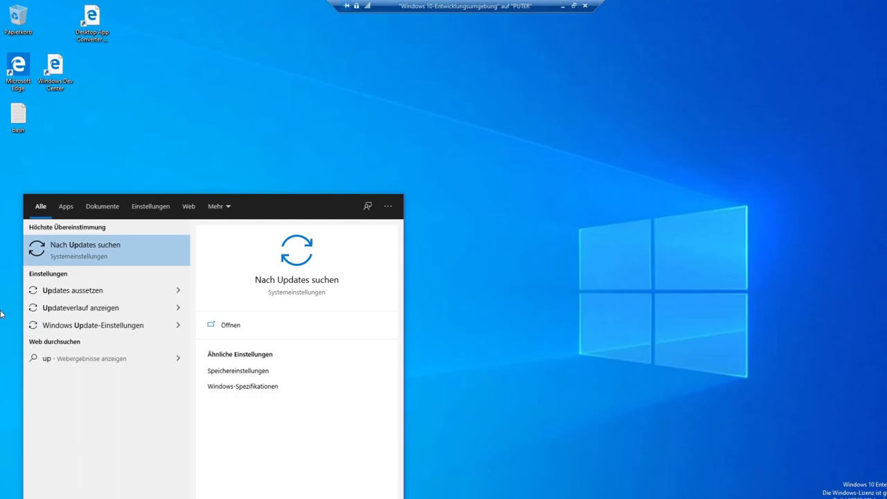
# Look over the Windows Update page in the system settings, and minimize the settings window.
pyautogui.click(88, 249)
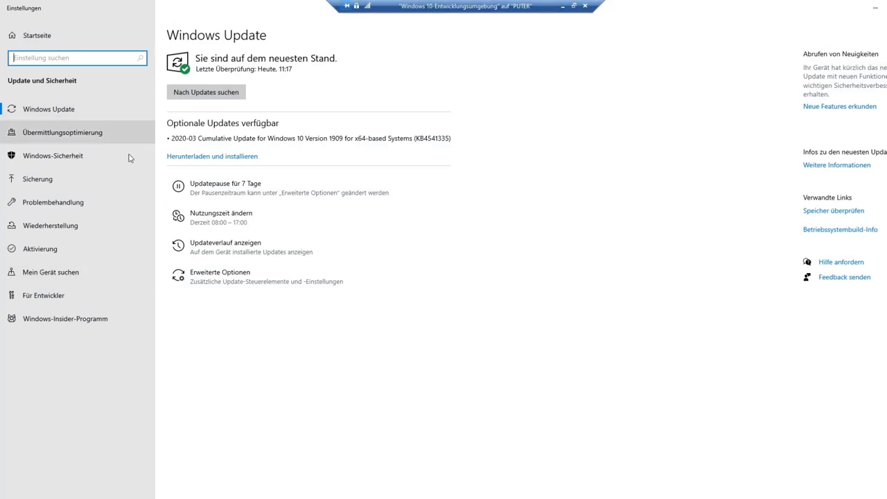
pyautogui.click(557, 179)
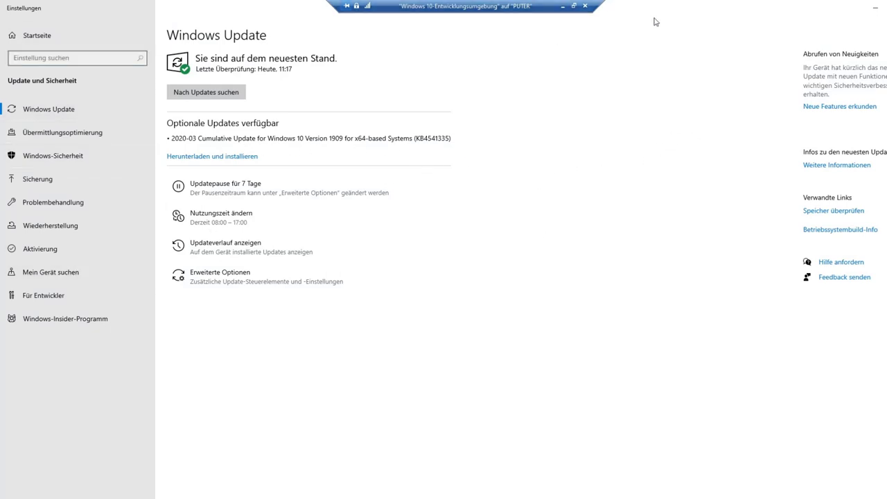
pyautogui.click(874, 8)
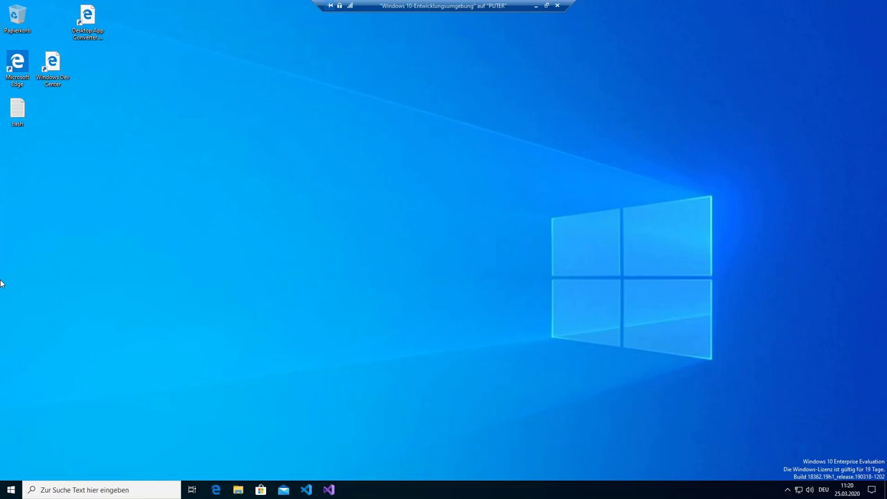
# View the computer's basic system information showing the Windows edition, and close it.
pyautogui.press('super+Pause')
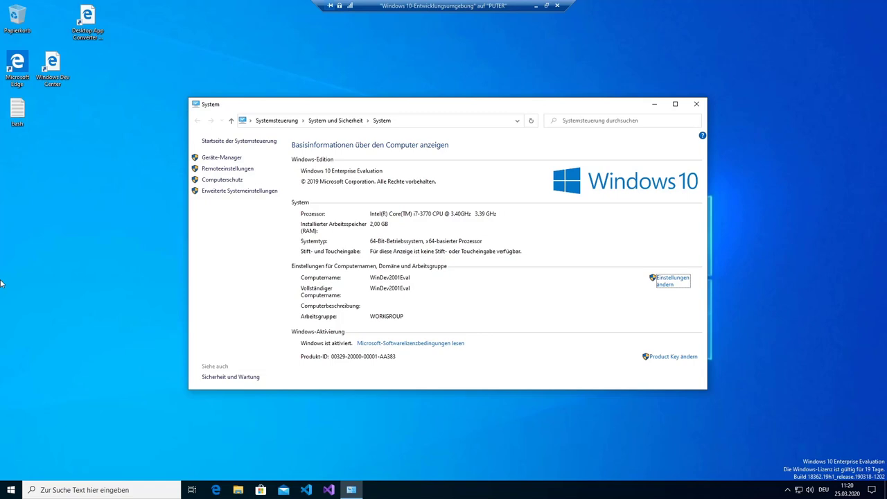
pyautogui.click(696, 104)
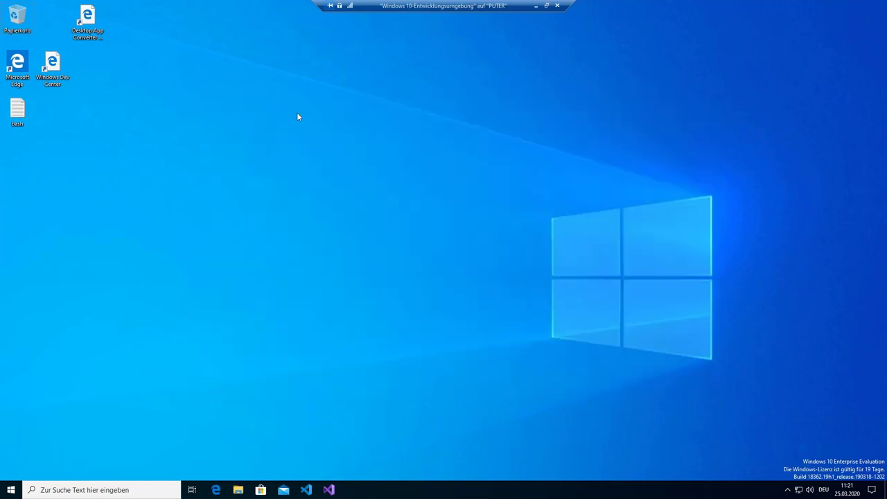
pyautogui.press('super')
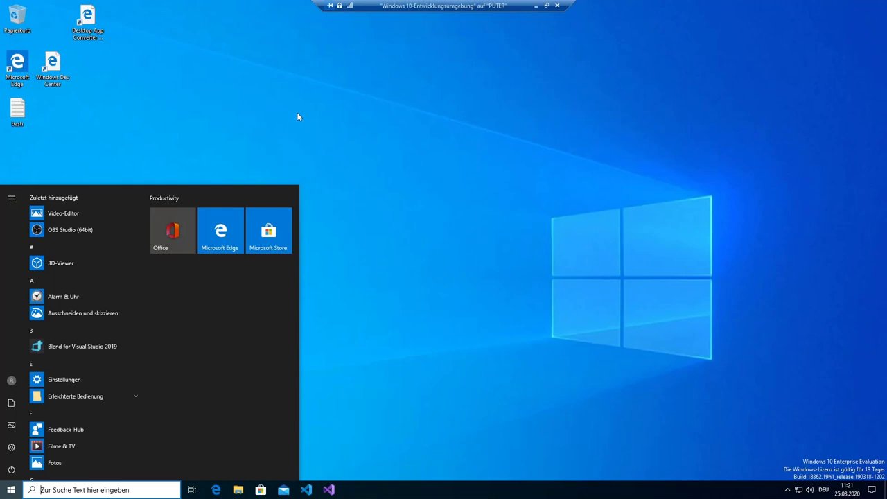
pyautogui.write('gf')
pyautogui.press('BackSpace')
pyautogui.press('BackSpace')
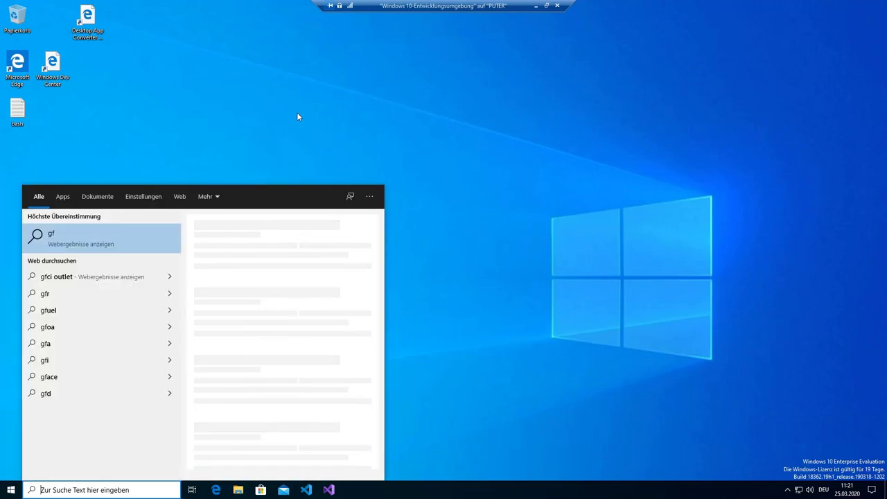
pyautogui.write('gped')
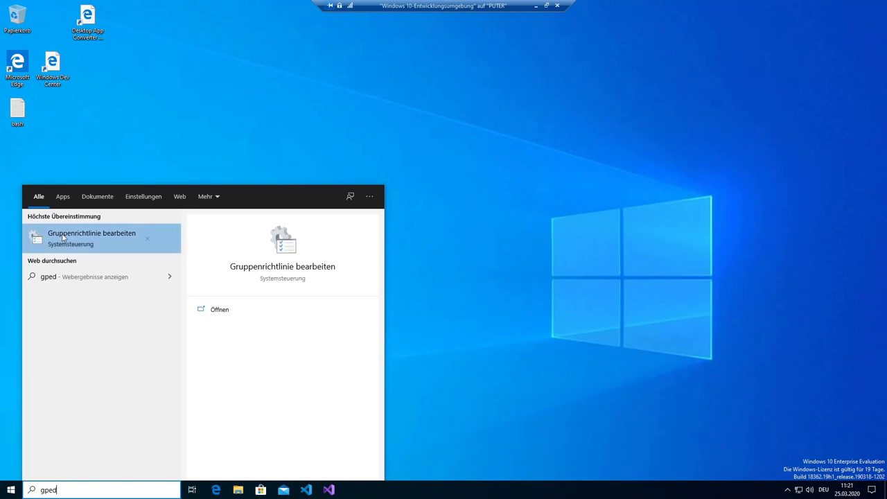
pyautogui.click(115, 239)
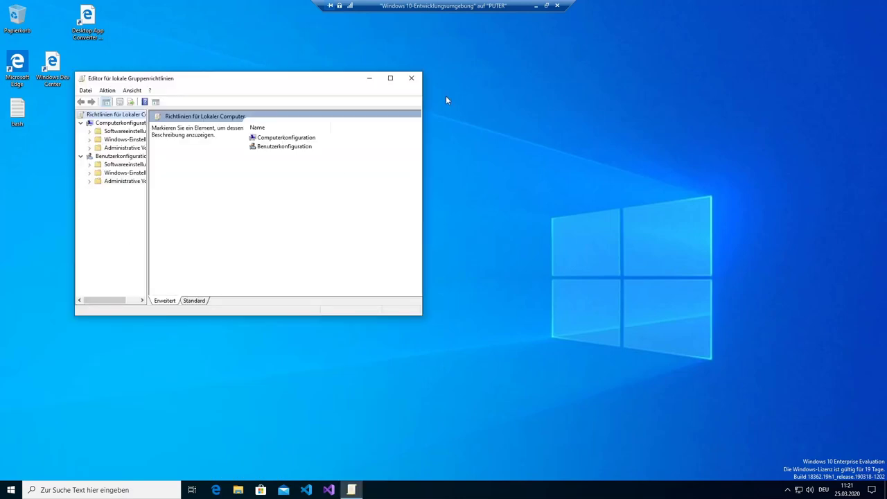
pyautogui.click(412, 78)
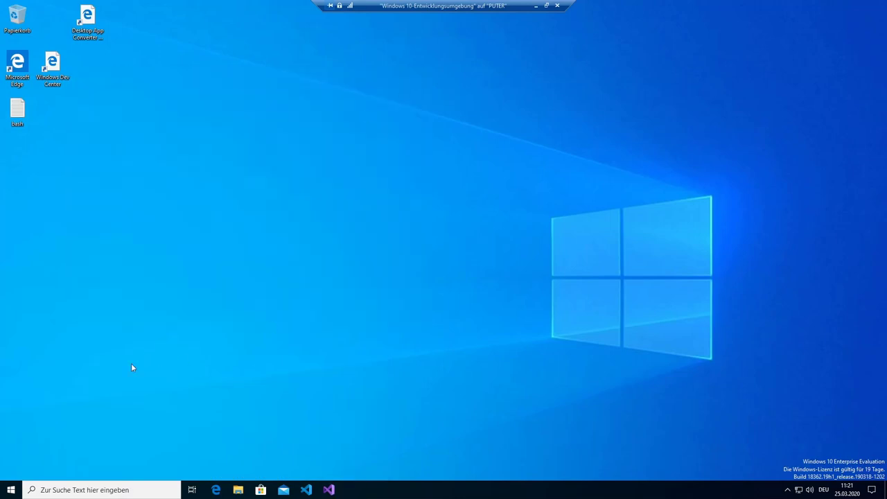
# Search Windows for gpedit.msc and run it as administrator.
pyautogui.press('super')
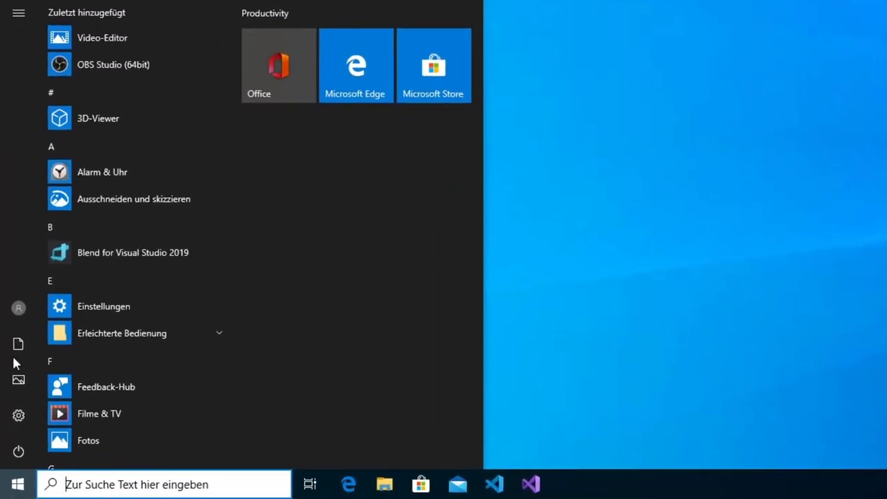
pyautogui.write('gp')
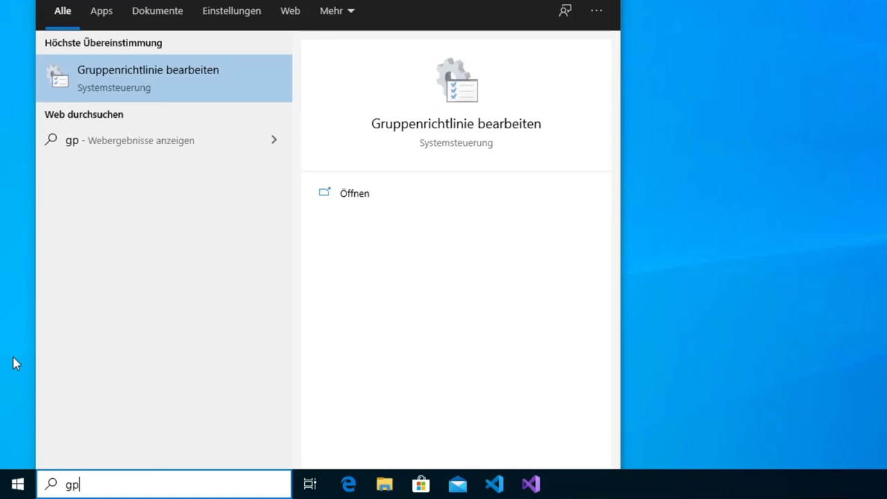
pyautogui.write('edit')
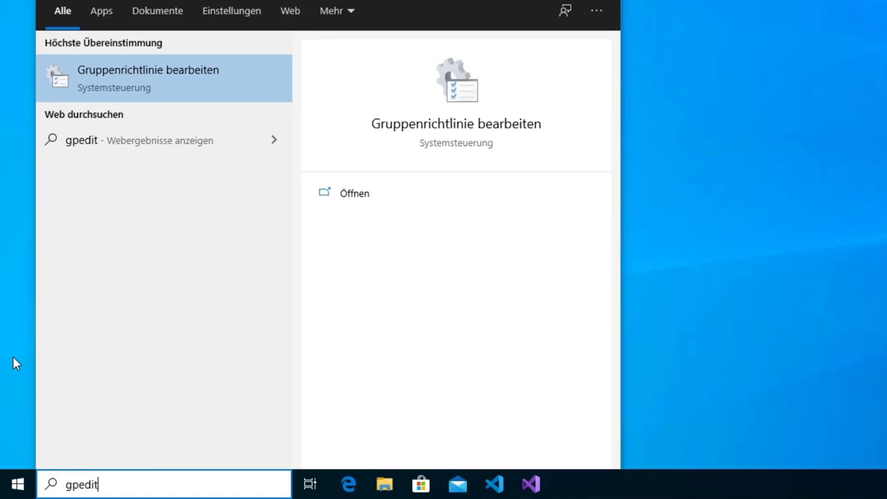
pyautogui.write('.')
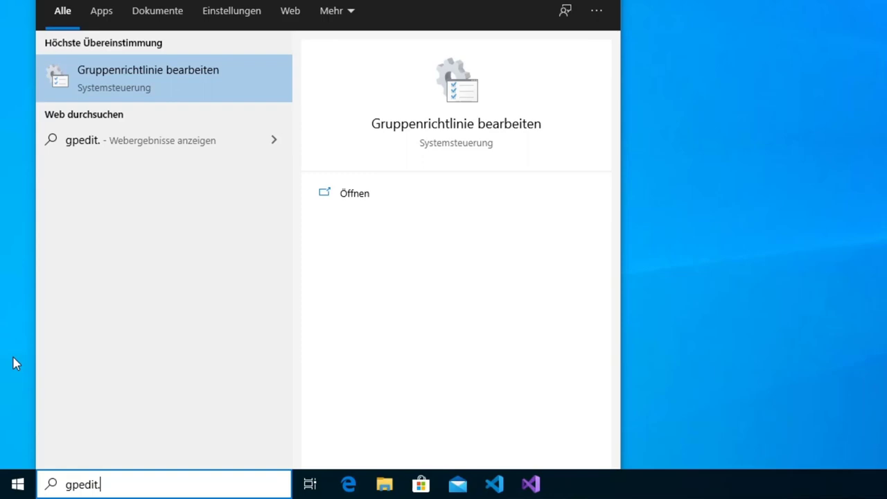
pyautogui.write('msc')
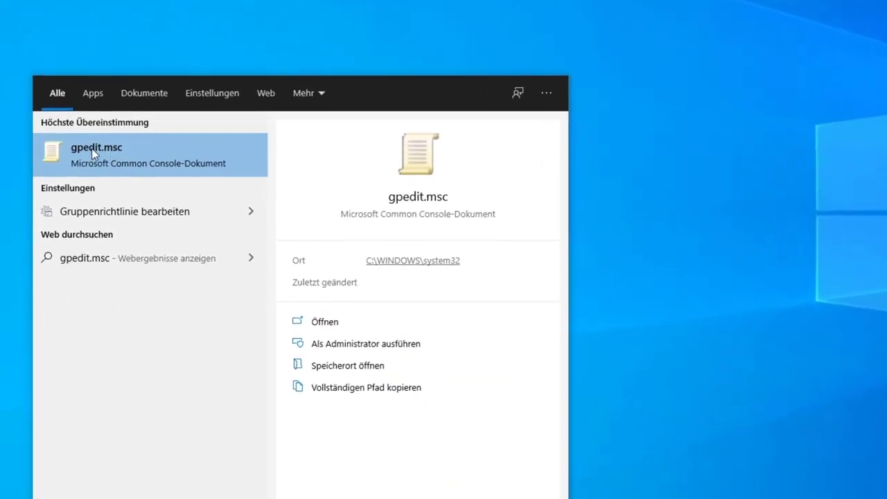
pyautogui.rightClick(146, 157)
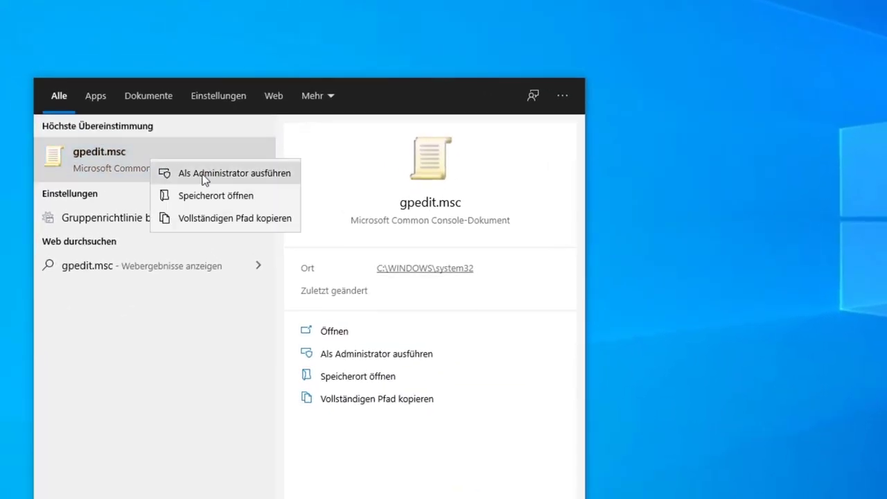
pyautogui.click(262, 173)
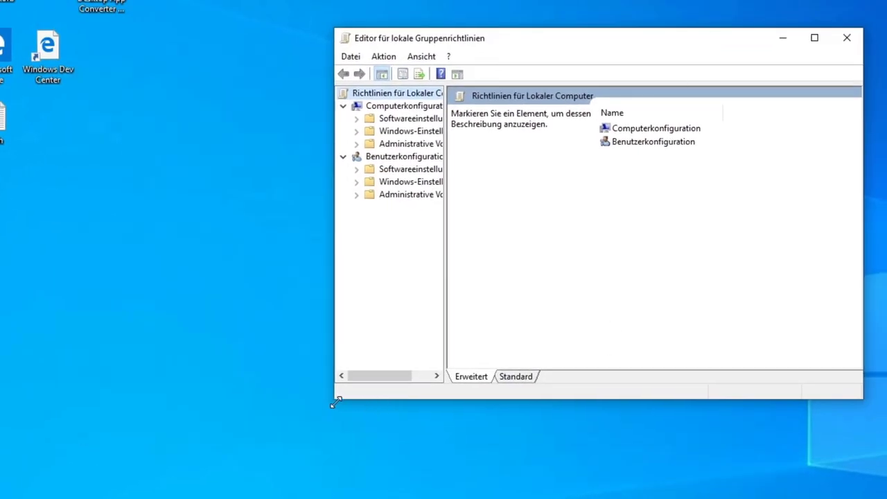
# Enlarge the local group policy editor window and widen its console tree to fit the full folder names.
pyautogui.moveTo(335, 402); pyautogui.dragTo(42, 467)
pyautogui.moveTo(864, 469); pyautogui.dragTo(886, 498)
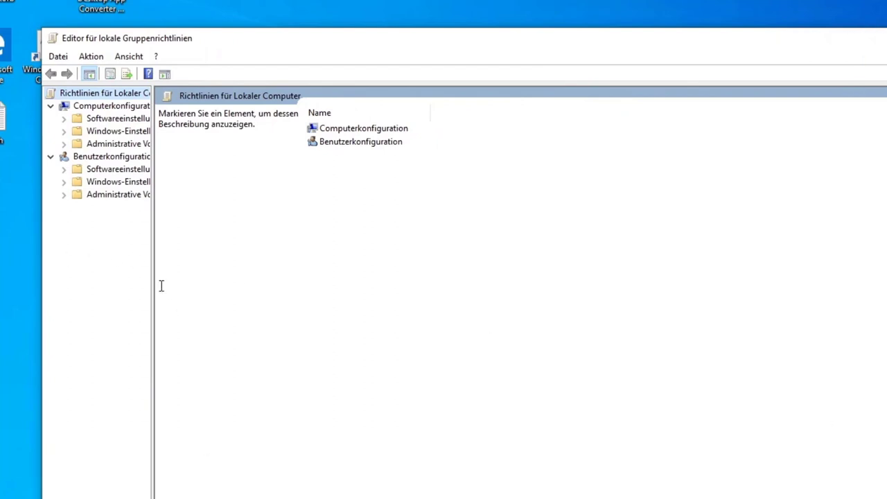
pyautogui.moveTo(152, 279); pyautogui.dragTo(372, 305)
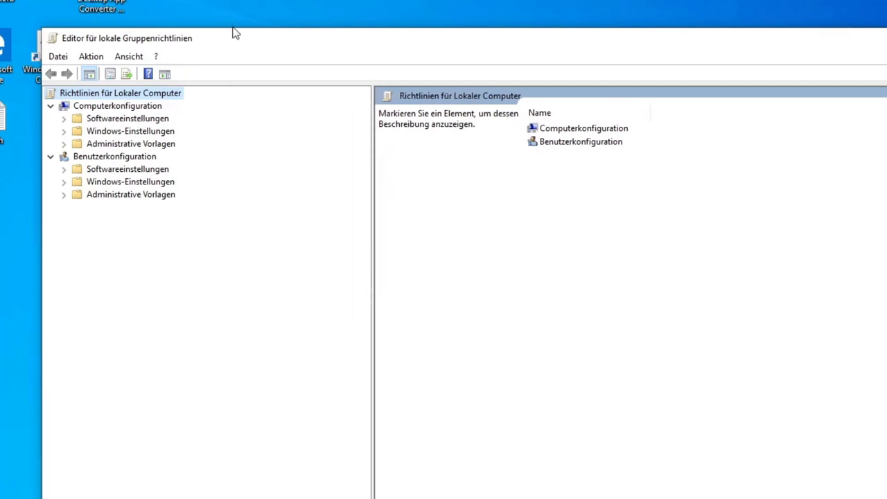
pyautogui.moveTo(236, 43); pyautogui.dragTo(335, 113)
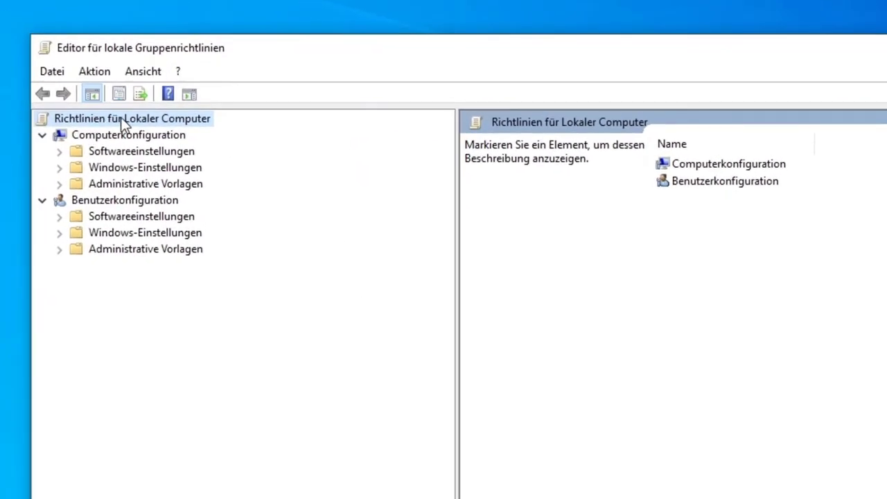
# Under Computerkonfiguration, go to Administrative Vorlagen > Windows-Komponenten > Windows Update and expand that folder.
pyautogui.click(184, 185)
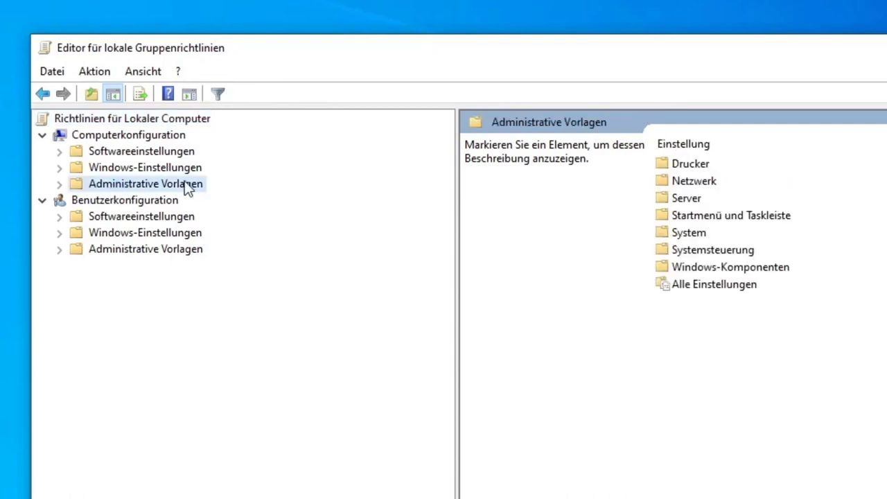
pyautogui.click(60, 185)
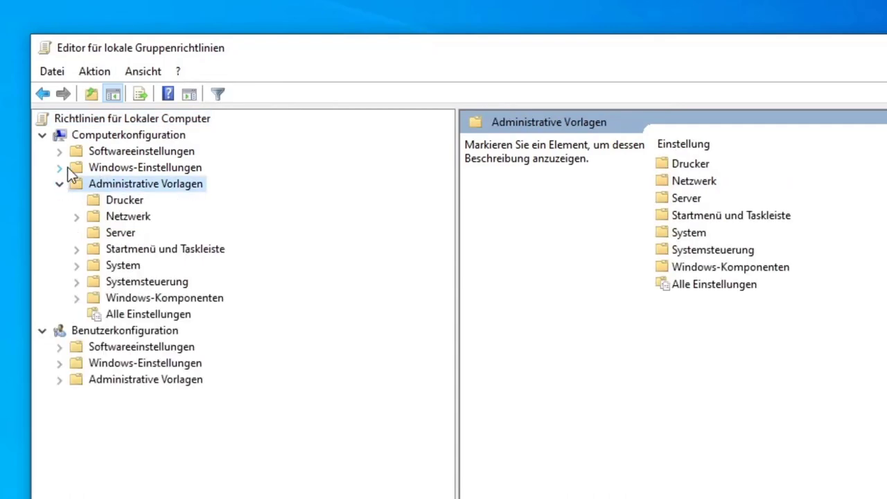
pyautogui.click(164, 302)
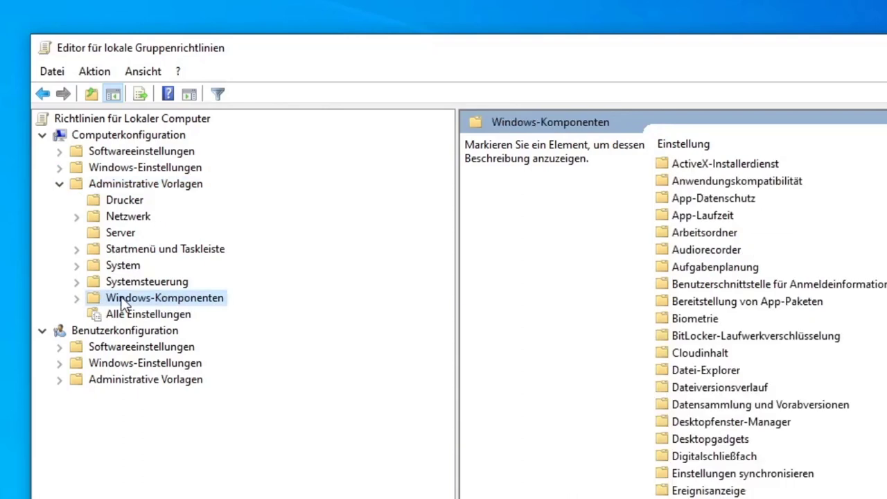
pyautogui.click(77, 298)
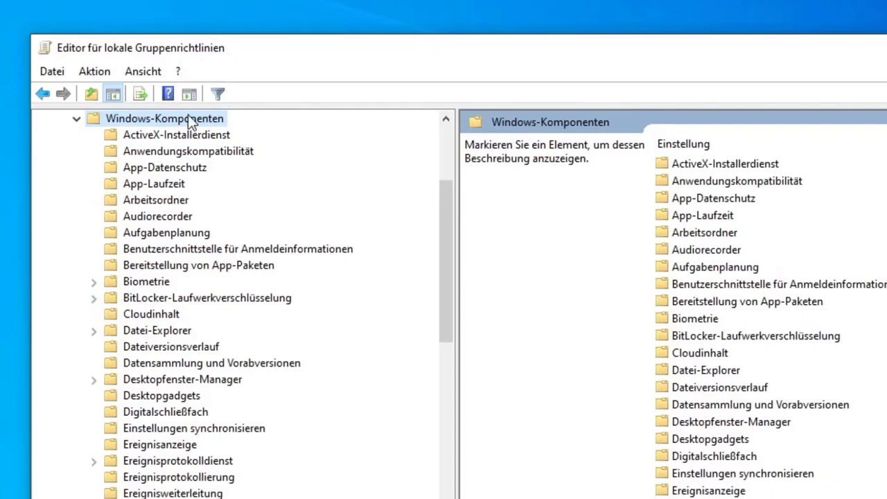
pyautogui.scroll(-20, 238, 313)
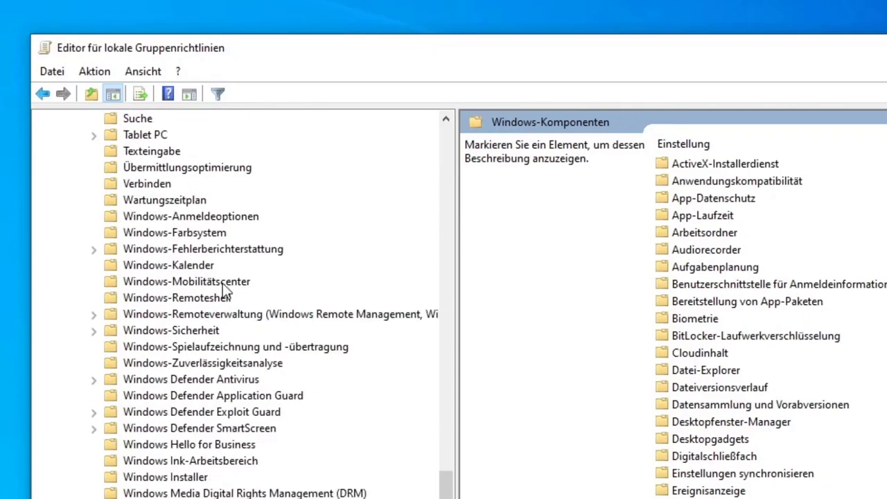
pyautogui.click(163, 498)
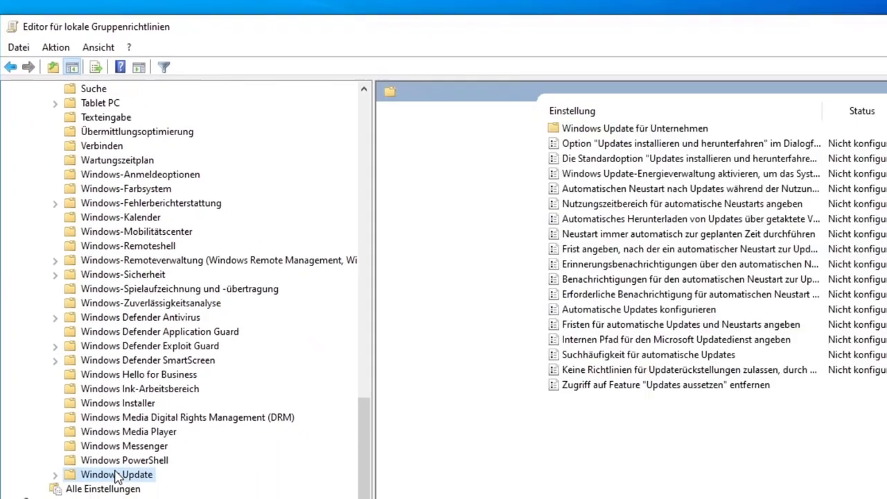
pyautogui.click(56, 476)
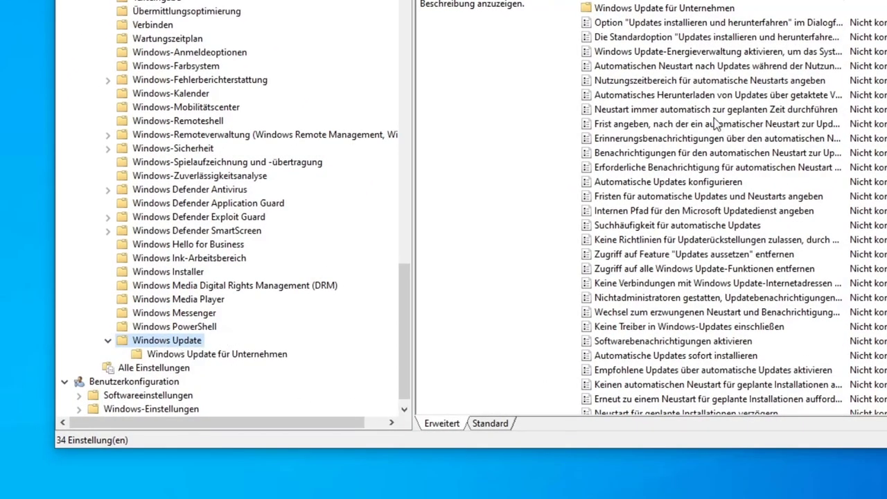
# Show the Windows Update policies in the Standard view, select "Automatische Updates konfigurieren", and widen the Status column.
pyautogui.click(490, 423)
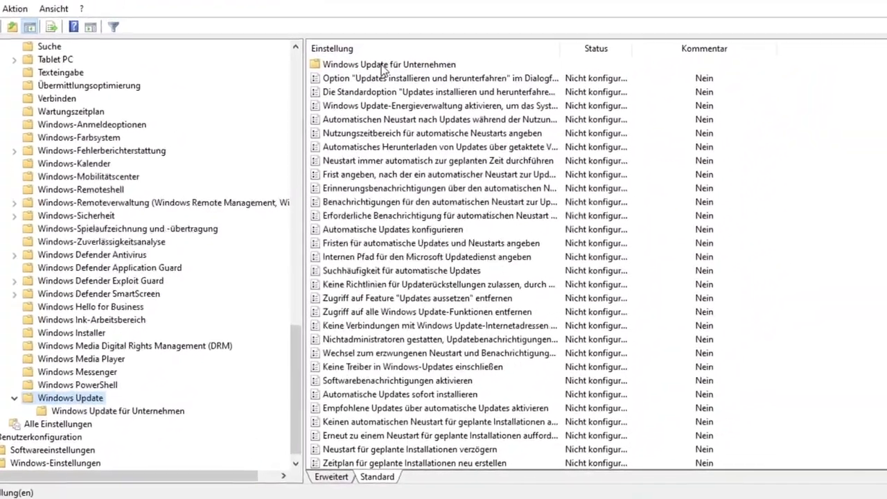
pyautogui.click(342, 148)
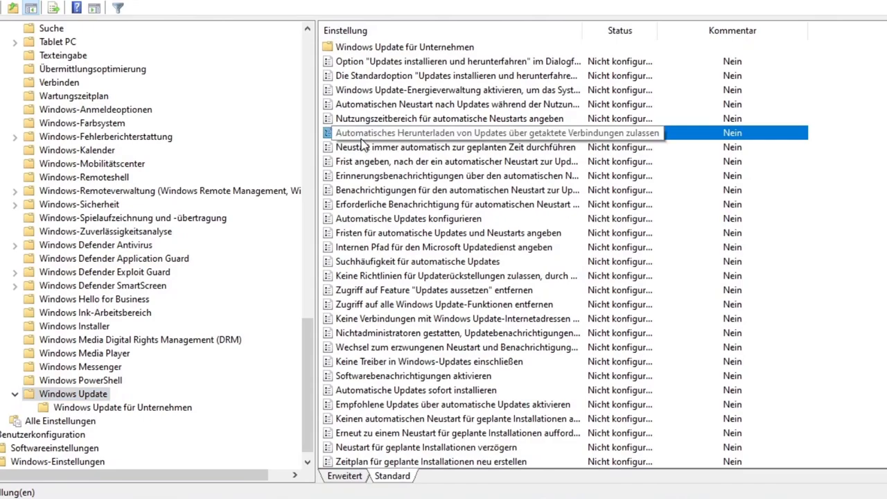
pyautogui.click(416, 220)
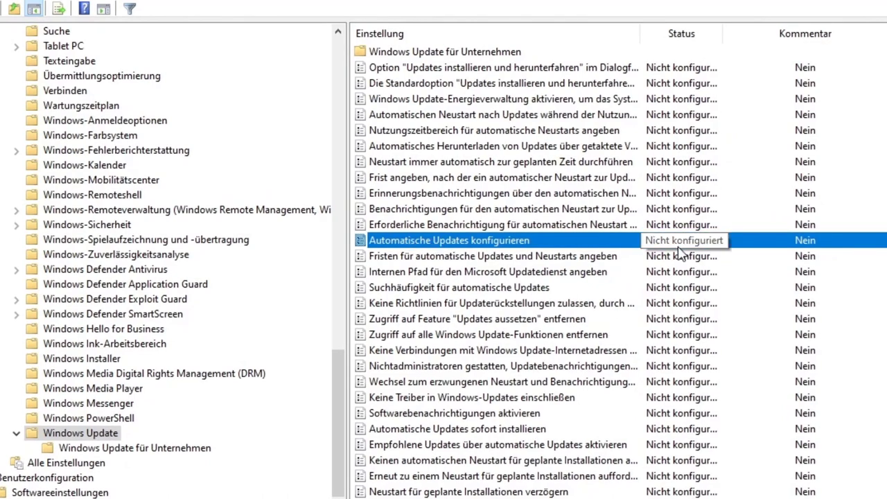
pyautogui.moveTo(723, 28); pyautogui.dragTo(777, 28)
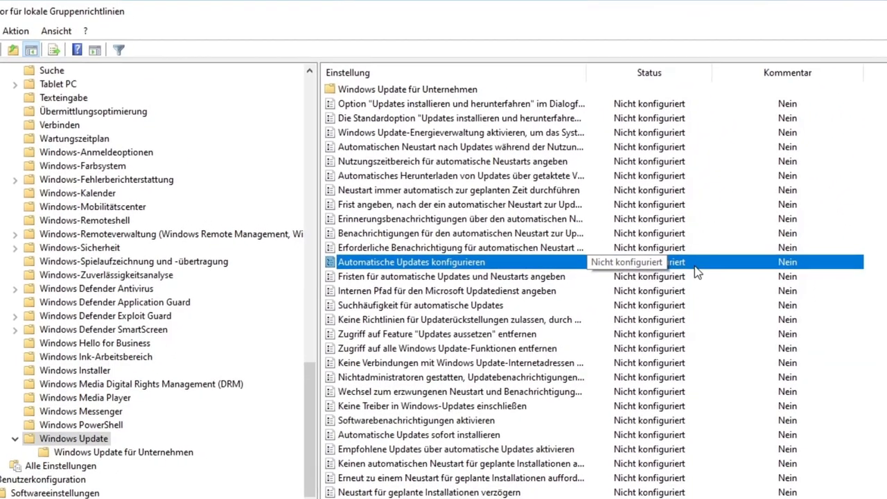
# Open the "Automatische Updates konfigurieren" policy for editing and set it to Aktiviert.
pyautogui.rightClick(738, 250)
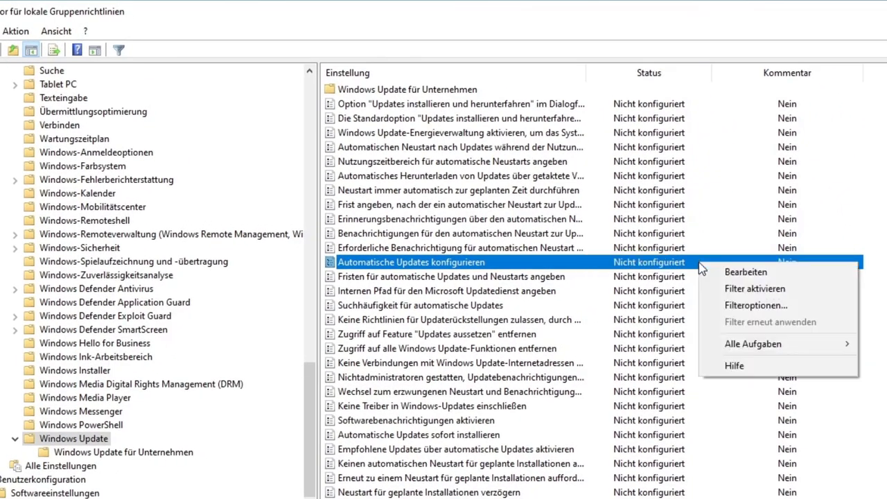
pyautogui.click(742, 272)
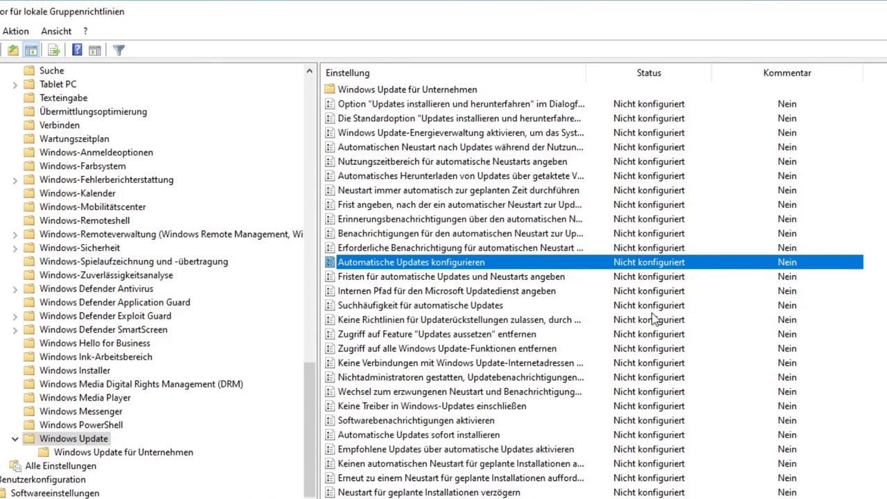
pyautogui.moveTo(236, 8); pyautogui.dragTo(741, 6)
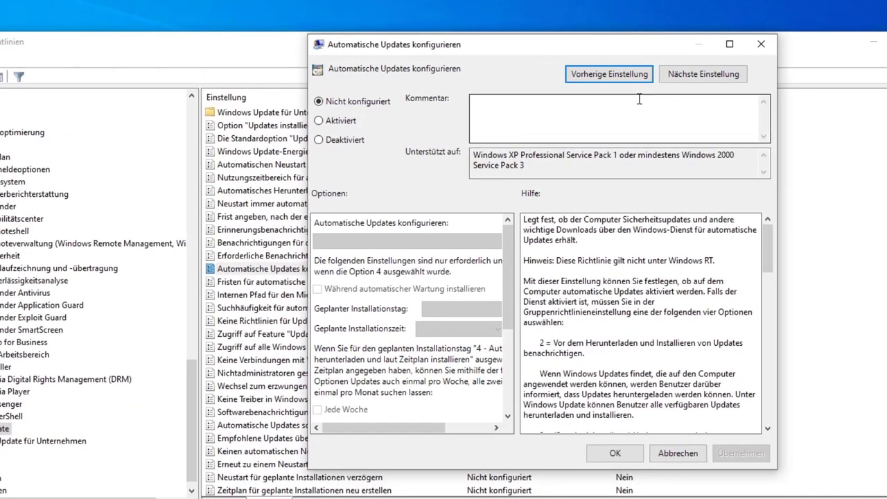
pyautogui.click(320, 104)
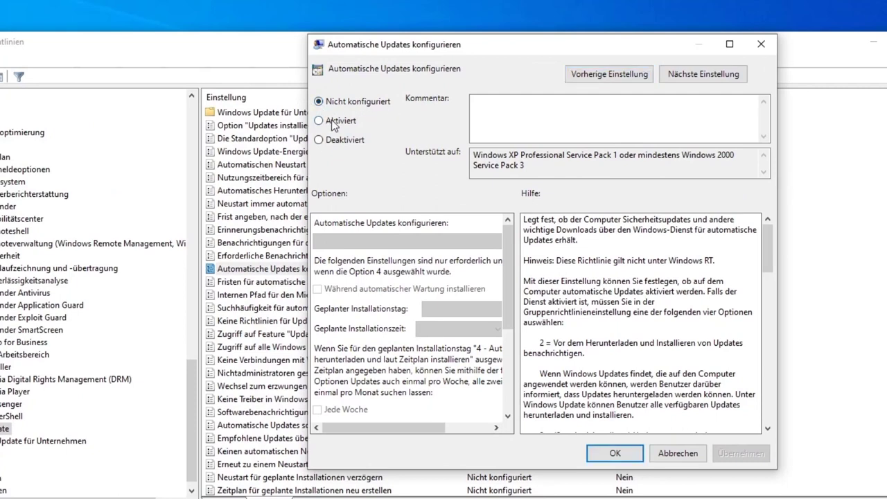
pyautogui.click(332, 120)
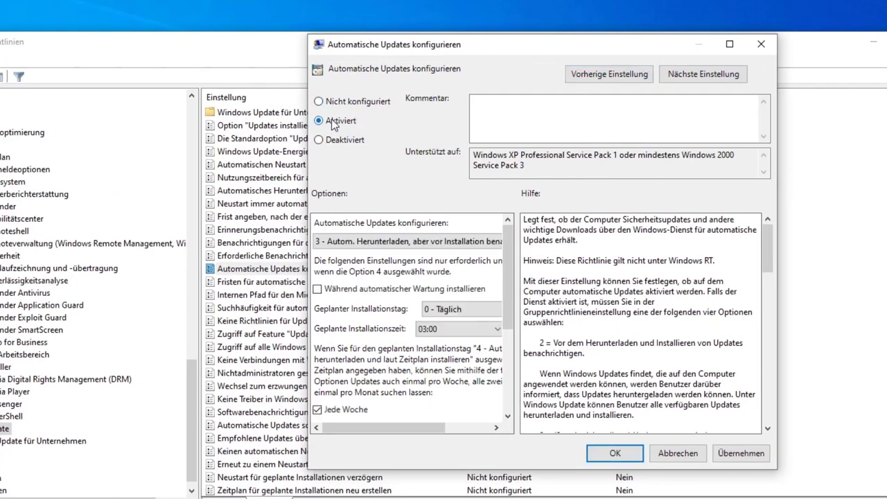
# Review the policy's options for update mode, installation schedule, weekly intervals and updates for other Microsoft products.
pyautogui.scroll(-5, 429, 277)
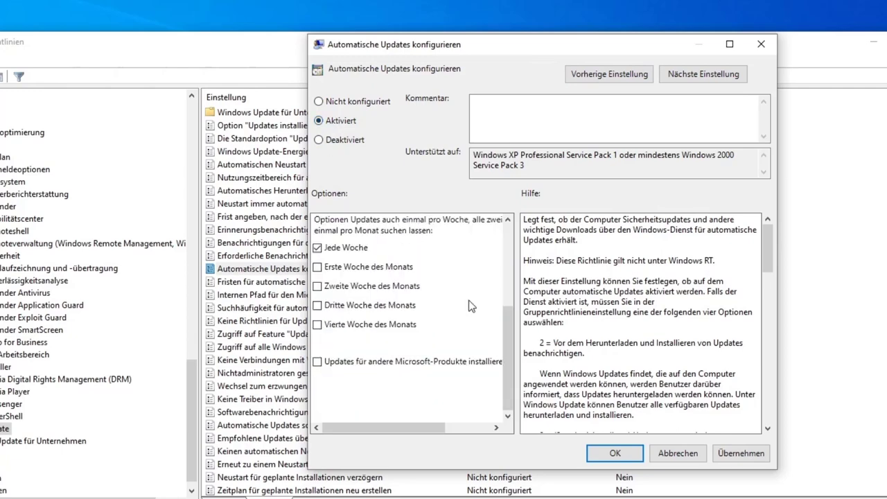
pyautogui.scroll(2, 392, 272)
pyautogui.scroll(-2, 392, 271)
pyautogui.scroll(3, 465, 359)
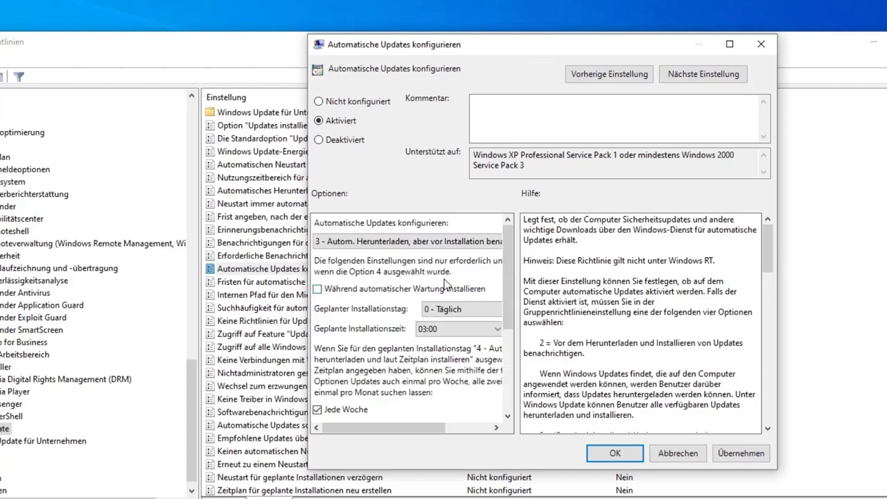
pyautogui.click(344, 241)
pyautogui.click(388, 265)
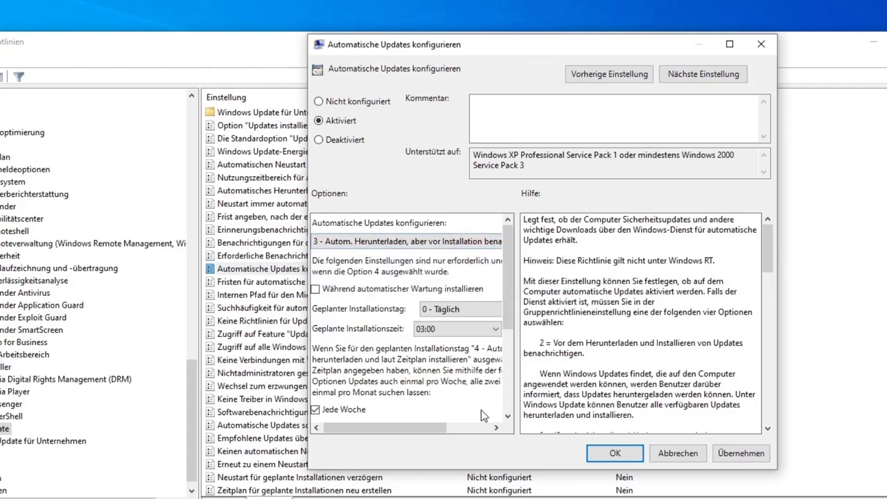
# Read the policy's help text on update modes 2 to 5 and widen the dialog to show the full options.
pyautogui.scroll(-10, 560, 256)
pyautogui.scroll(6, 560, 256)
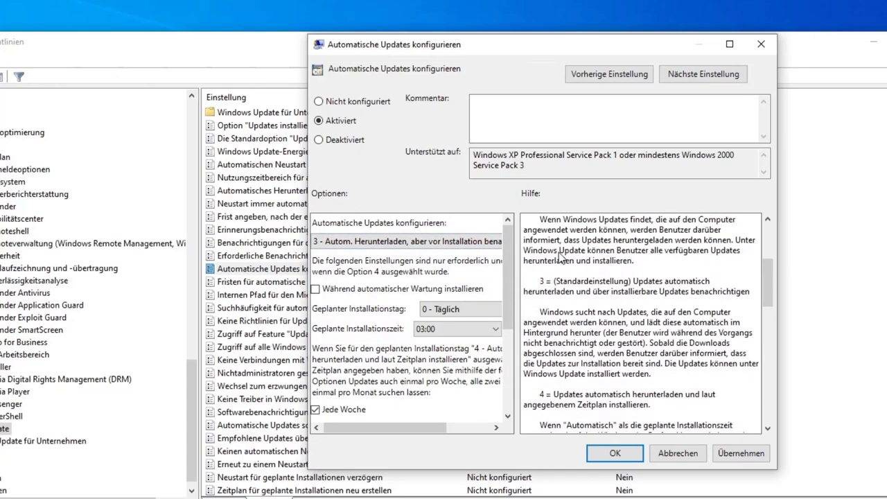
pyautogui.moveTo(560, 282); pyautogui.dragTo(619, 284)
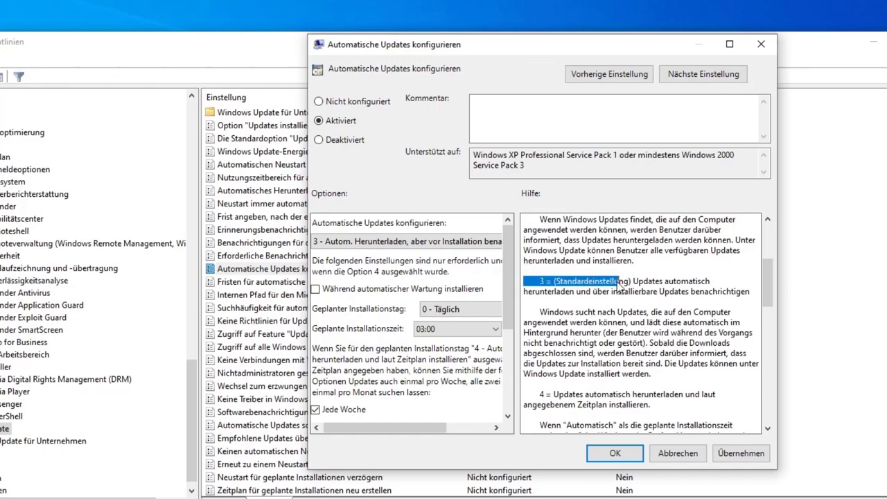
pyautogui.scroll(-6, 633, 318)
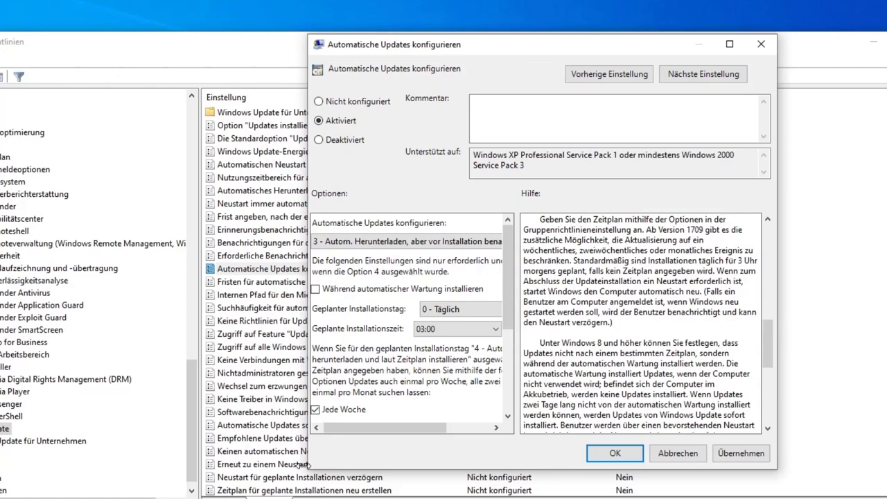
pyautogui.moveTo(307, 465); pyautogui.dragTo(192, 464)
pyautogui.scroll(-7, 361, 310)
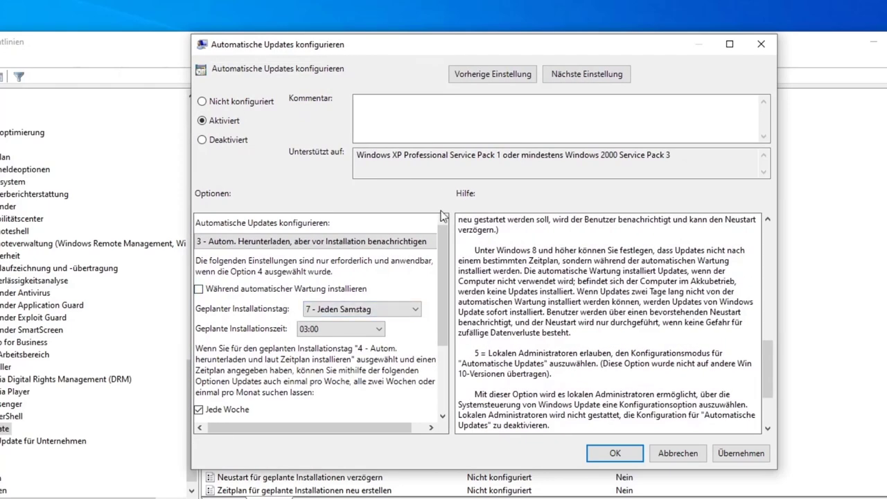
# Set the "Automatische Updates konfigurieren" policy to Deaktiviert, apply the change and close the dialog.
pyautogui.click(209, 141)
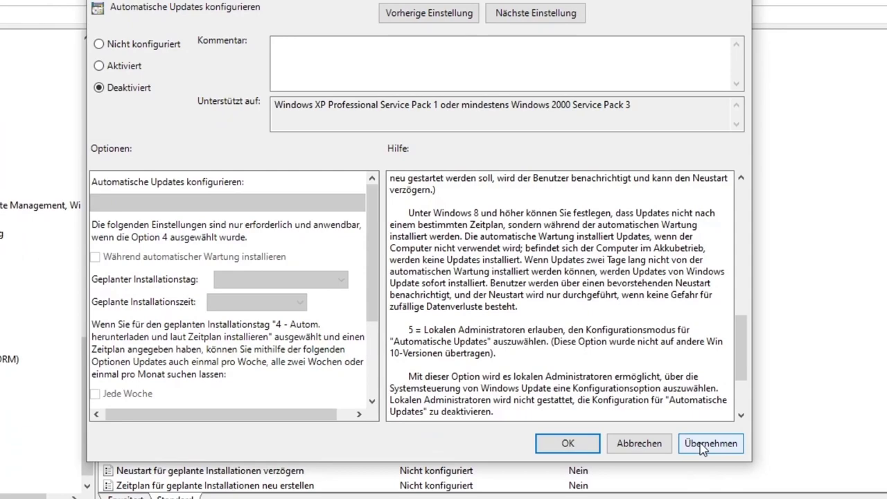
pyautogui.click(704, 447)
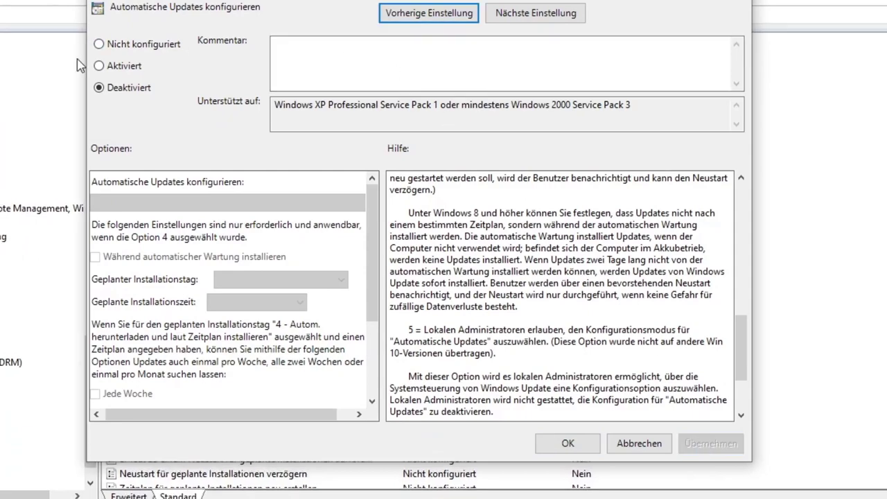
pyautogui.click(559, 445)
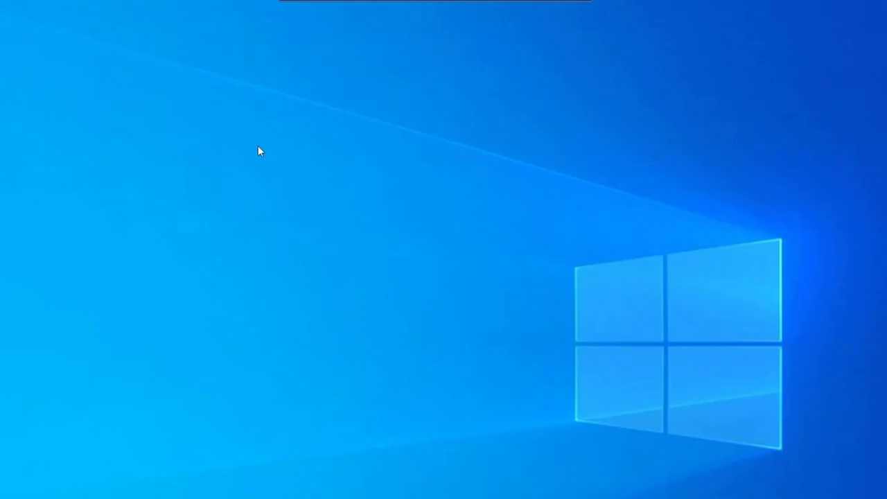
pyautogui.rightClick(258, 145)
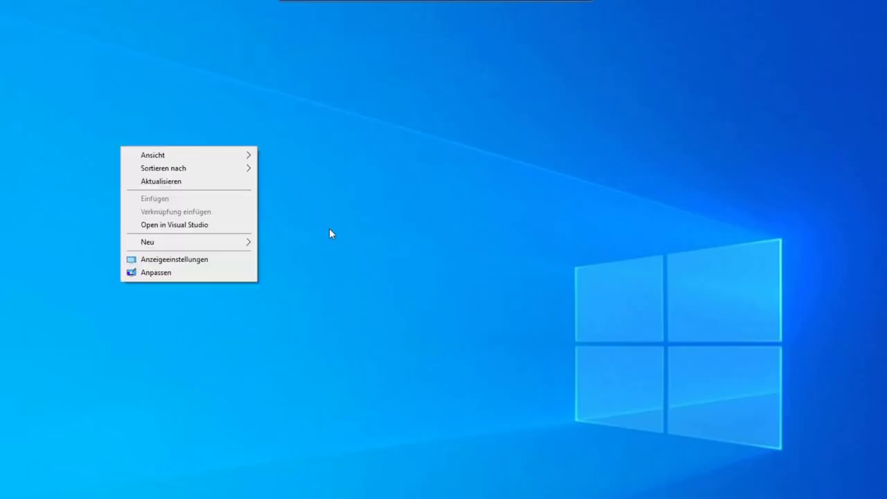
pyautogui.click(226, 155)
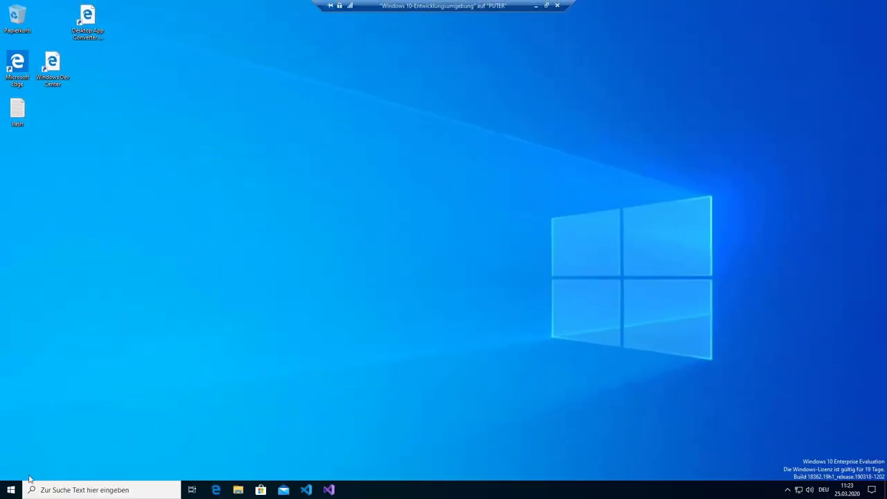
# Restart Windows in the virtual machine.
pyautogui.click(11, 491)
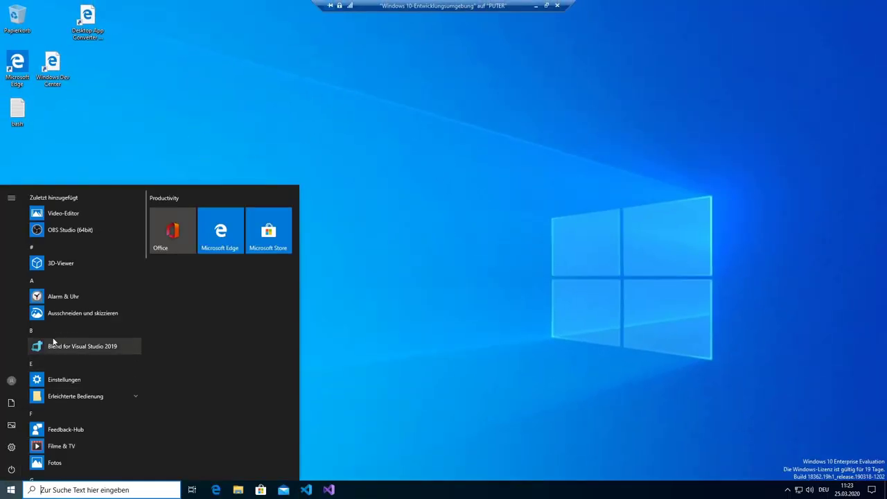
pyautogui.click(11, 470)
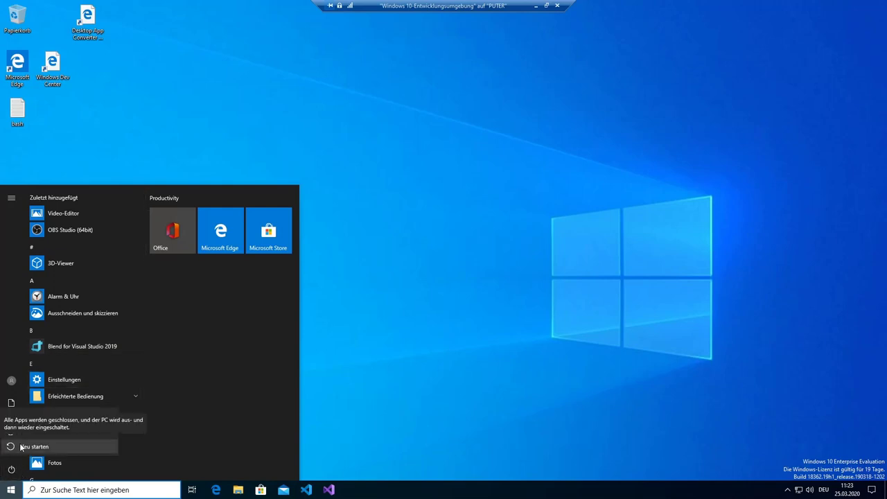
pyautogui.click(20, 446)
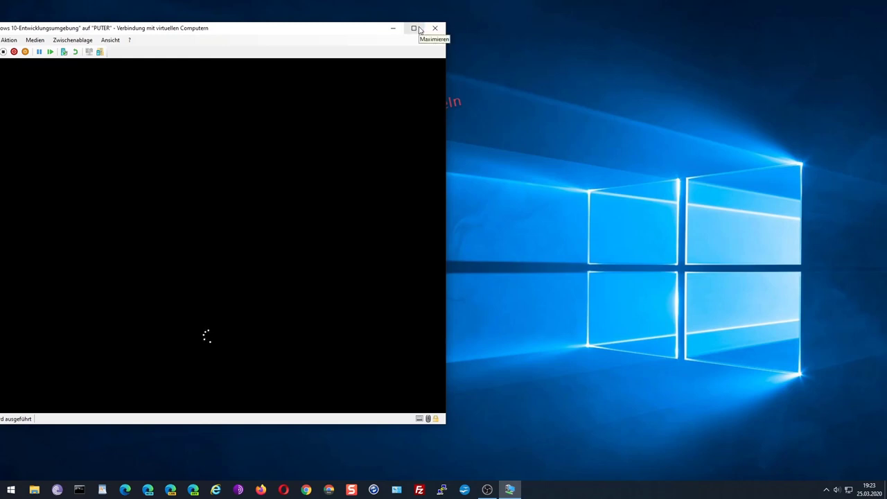
# Maximize the virtual machine's window and dismiss the remote desktop error and the Windows licence notice.
pyautogui.click(419, 30)
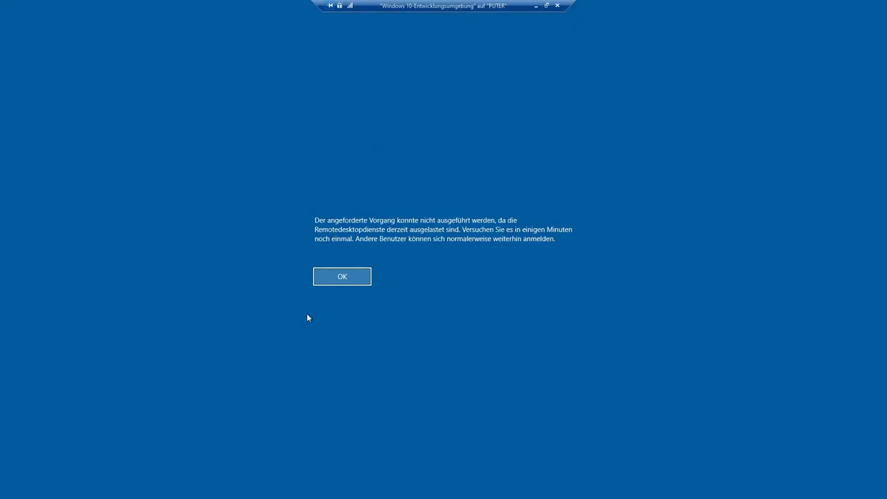
pyautogui.click(321, 278)
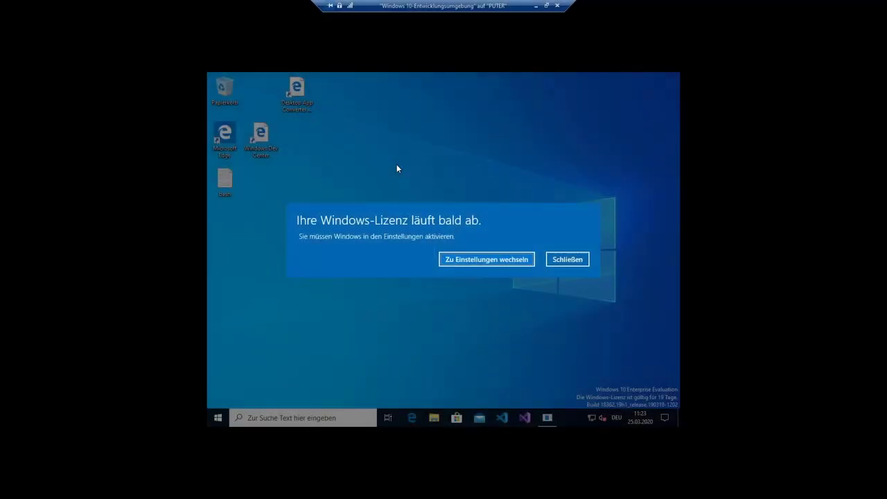
pyautogui.click(577, 258)
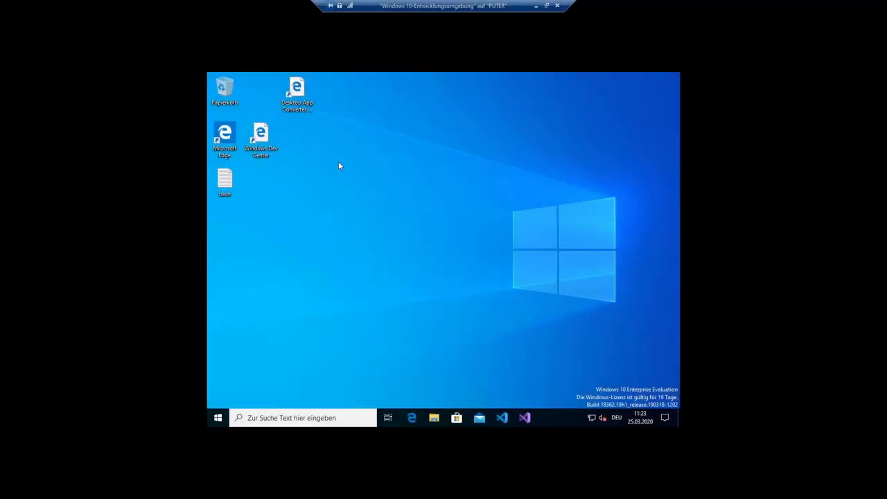
pyautogui.hotkey('shift', 'F10')
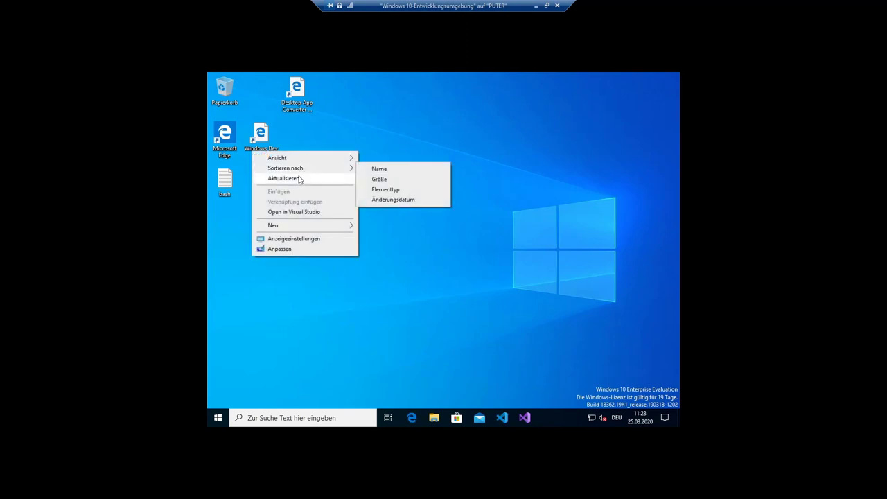
pyautogui.click(305, 179)
pyautogui.press('super')
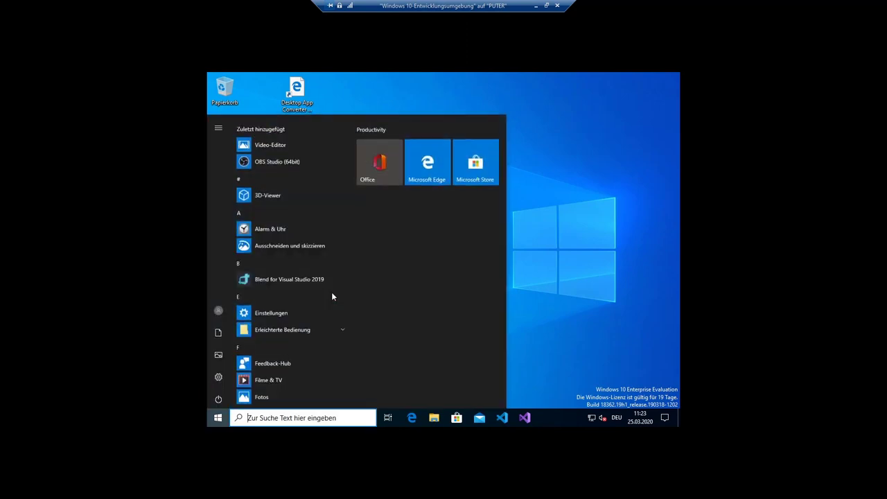
pyautogui.write('up')
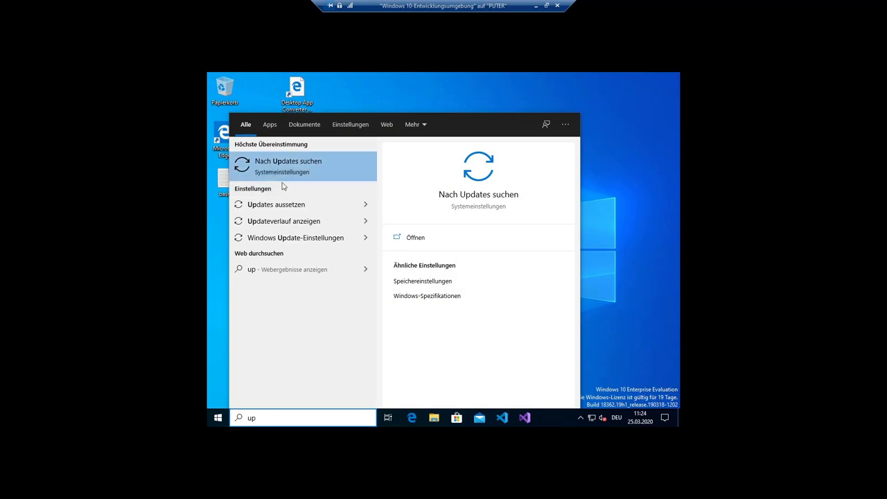
pyautogui.press('Return')
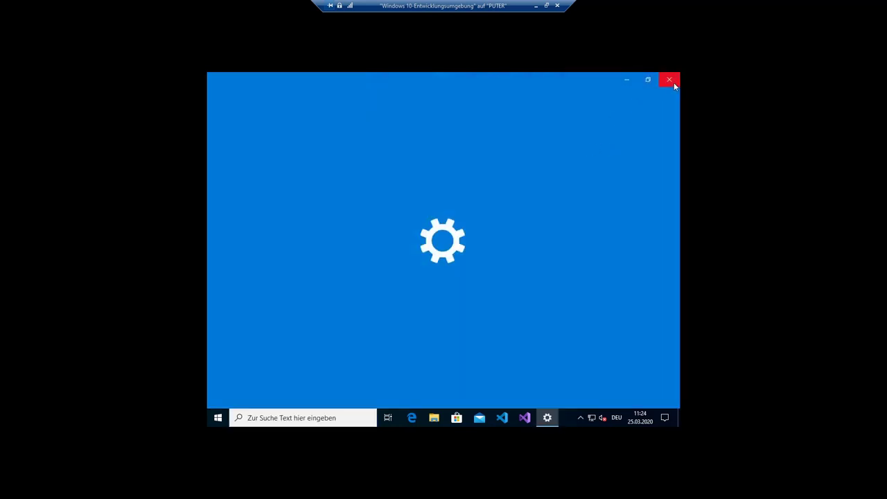
pyautogui.click(670, 80)
# Open the Windows Update page under Update und Sicherheit in the Windows settings.
pyautogui.click(217, 418)
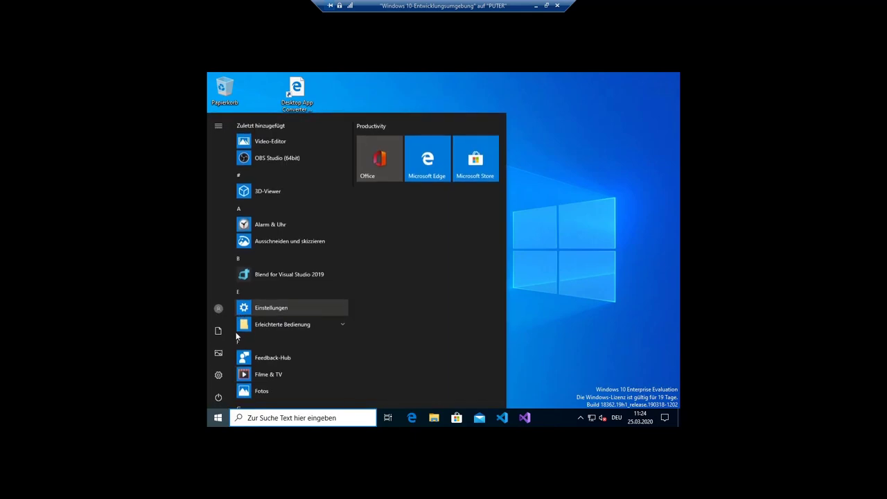
pyautogui.click(218, 375)
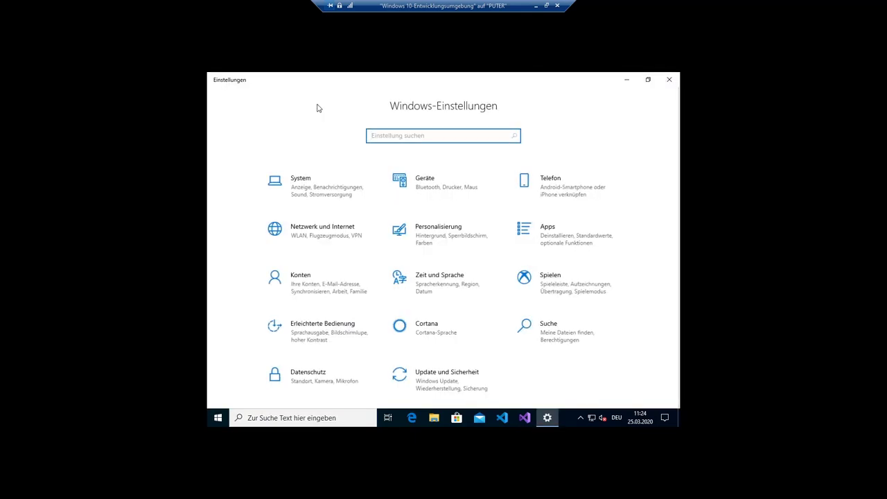
pyautogui.click(440, 374)
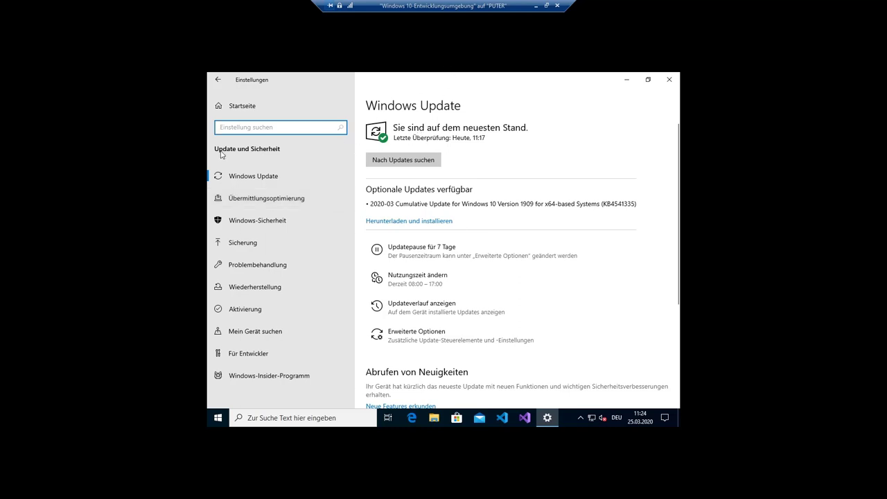
pyautogui.click(237, 177)
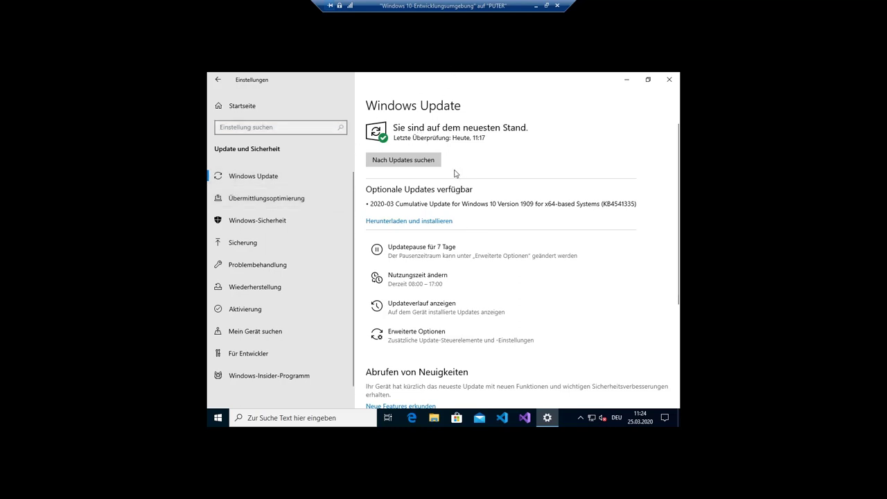
# Check for updates and highlight the red notice about settings managed by the organisation.
pyautogui.click(435, 163)
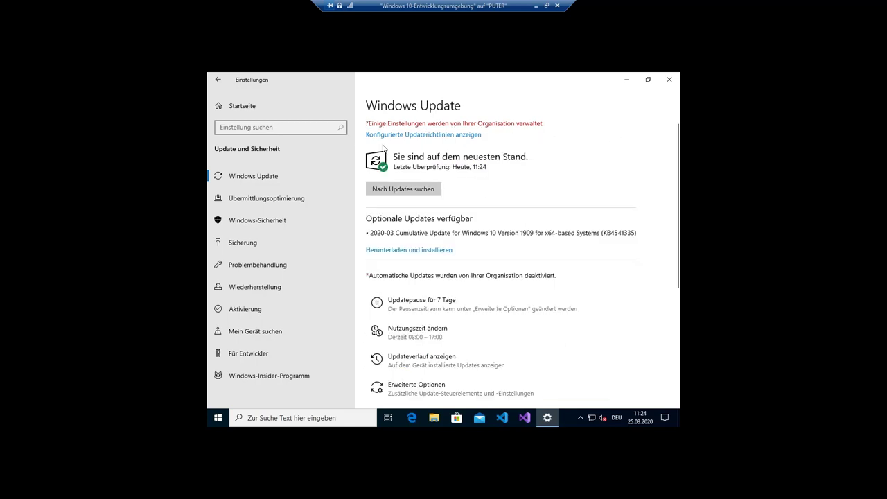
pyautogui.click(405, 191)
pyautogui.moveTo(377, 120); pyautogui.dragTo(591, 129)
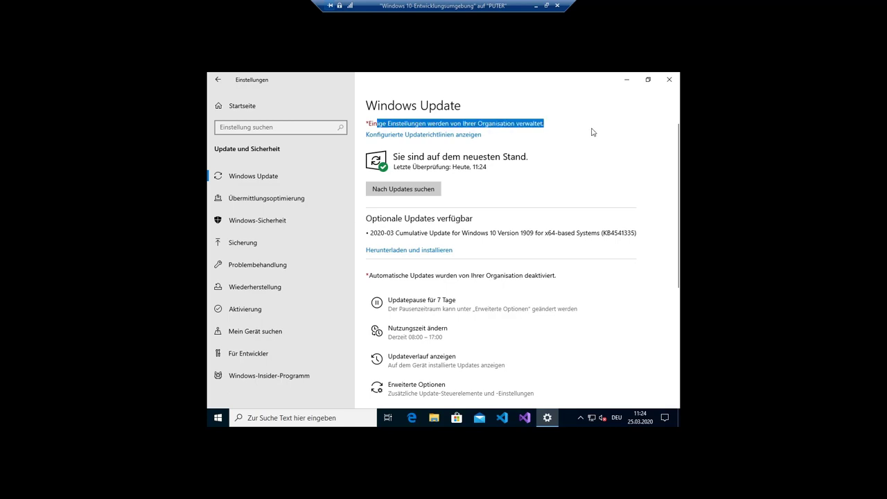
# Start downloading and installing the optional cumulative update KB4541335 and close the settings.
pyautogui.click(400, 252)
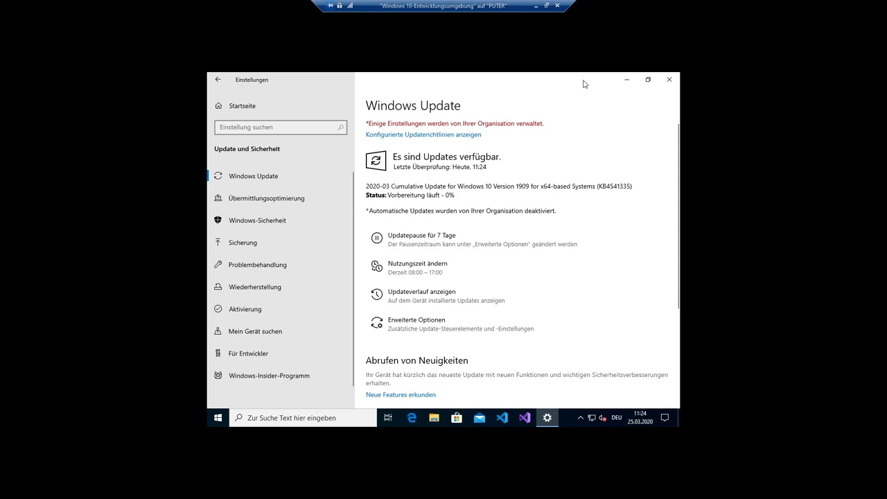
pyautogui.click(669, 80)
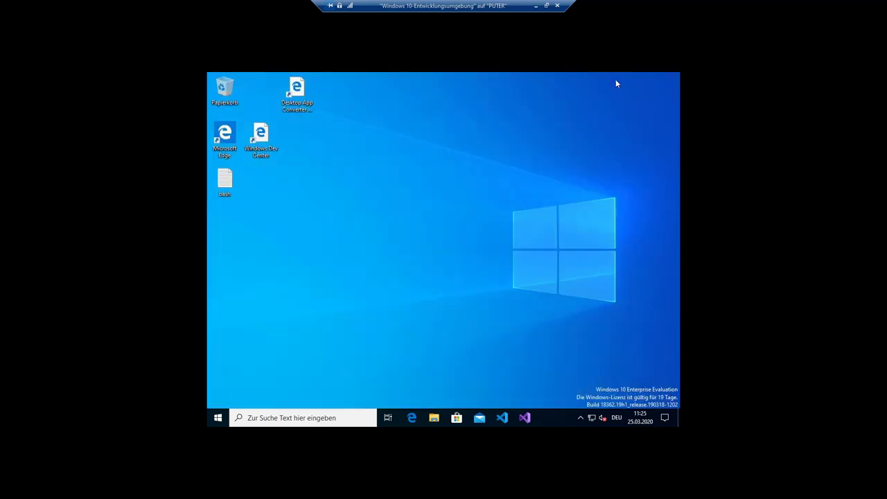
# Shut down Windows in the virtual machine and move its connection window across the host desktop.
pyautogui.click(219, 416)
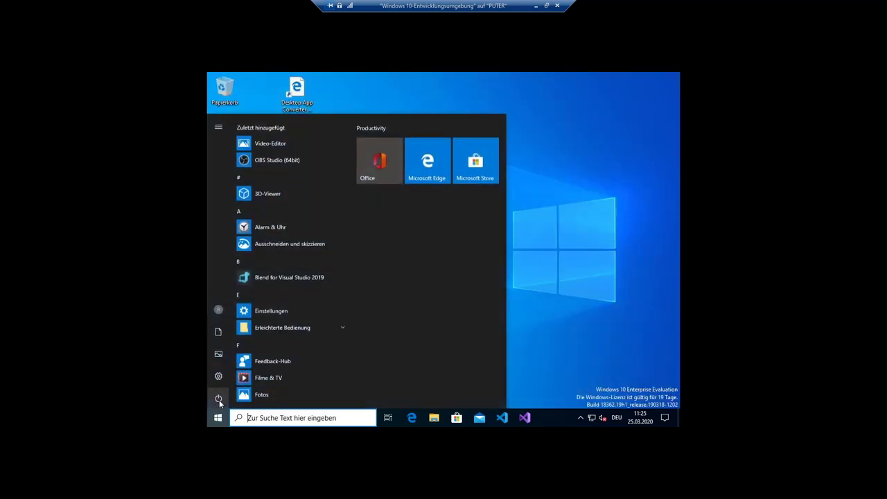
pyautogui.click(218, 398)
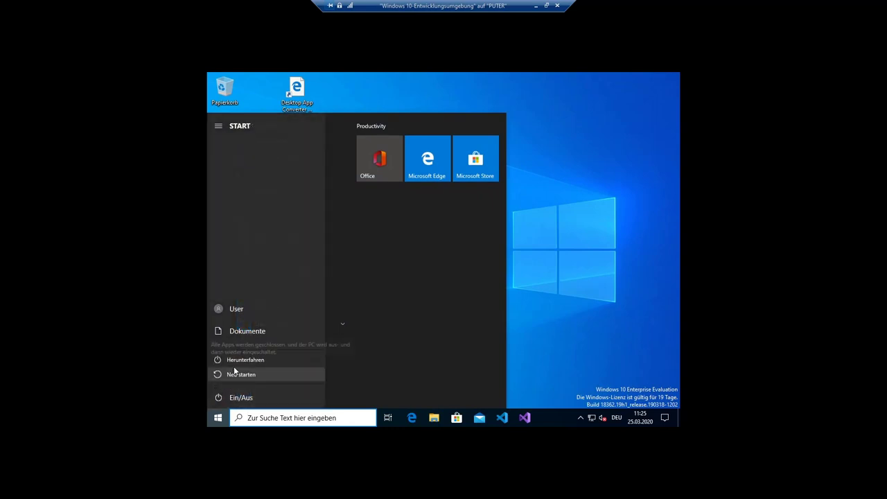
pyautogui.click(242, 359)
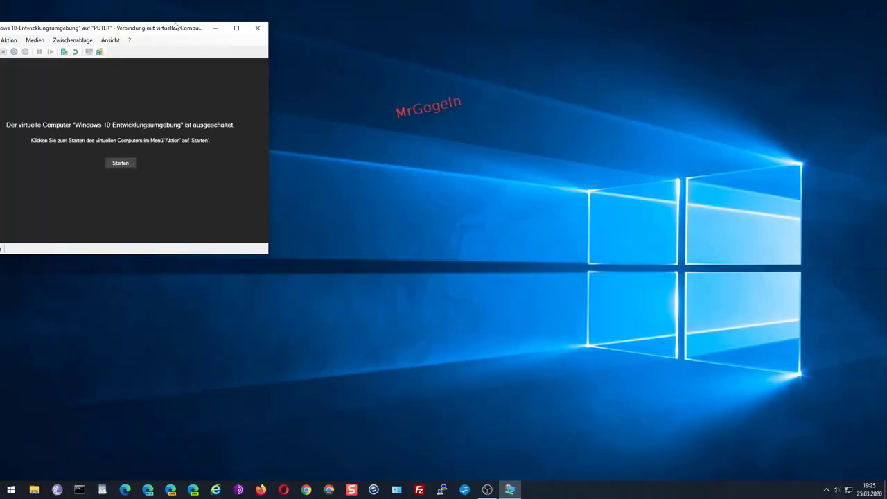
pyautogui.moveTo(177, 26); pyautogui.dragTo(641, 4)
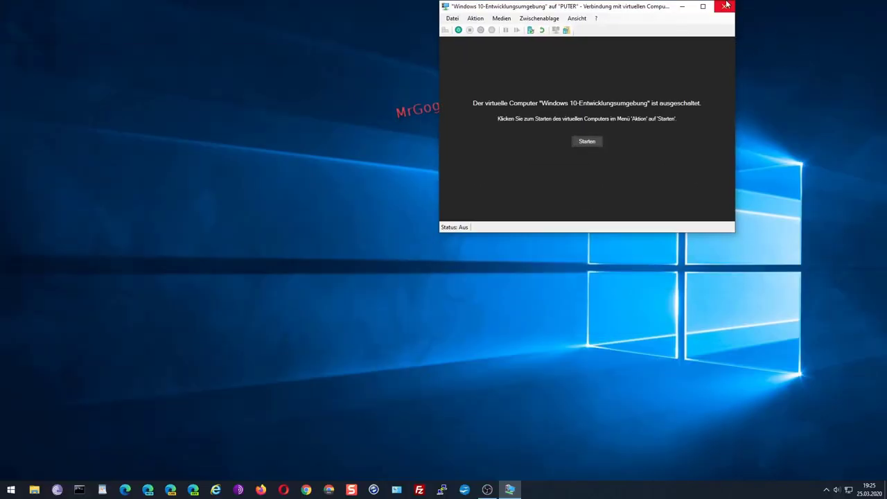